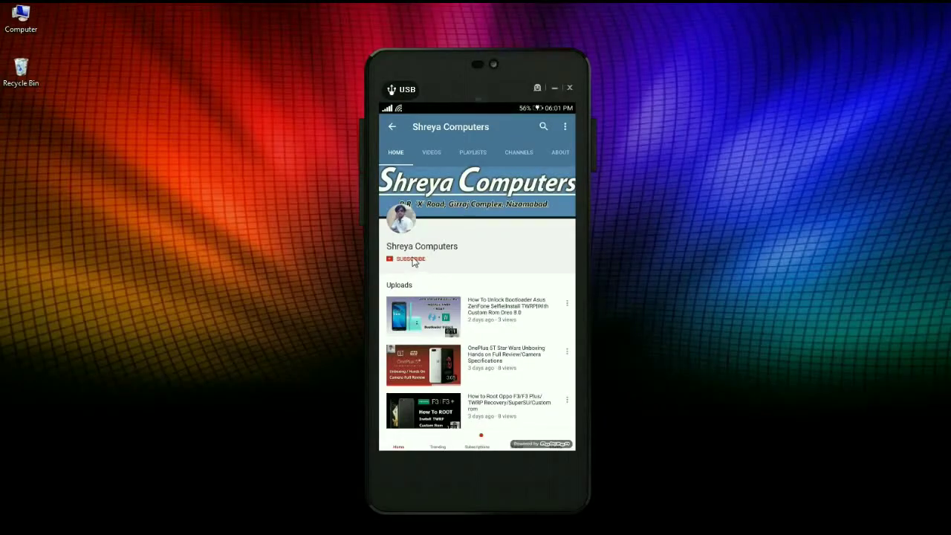
# Subscribe to Shreya Computers using the red SUBSCRIBE button on its channel page
pyautogui.click(414, 260)
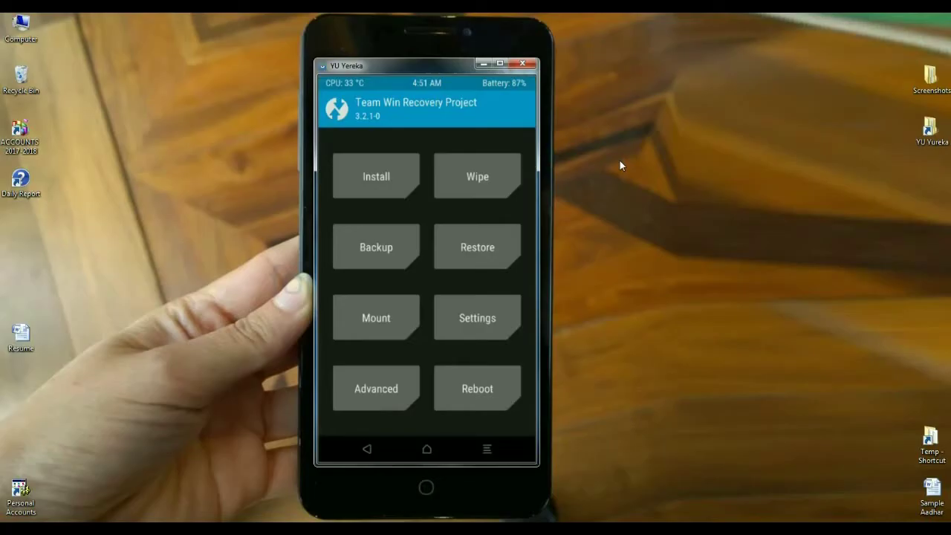
# Back up the selected phone partitions to the micro SD card (5549 MB) in TWRP
pyautogui.click(387, 247)
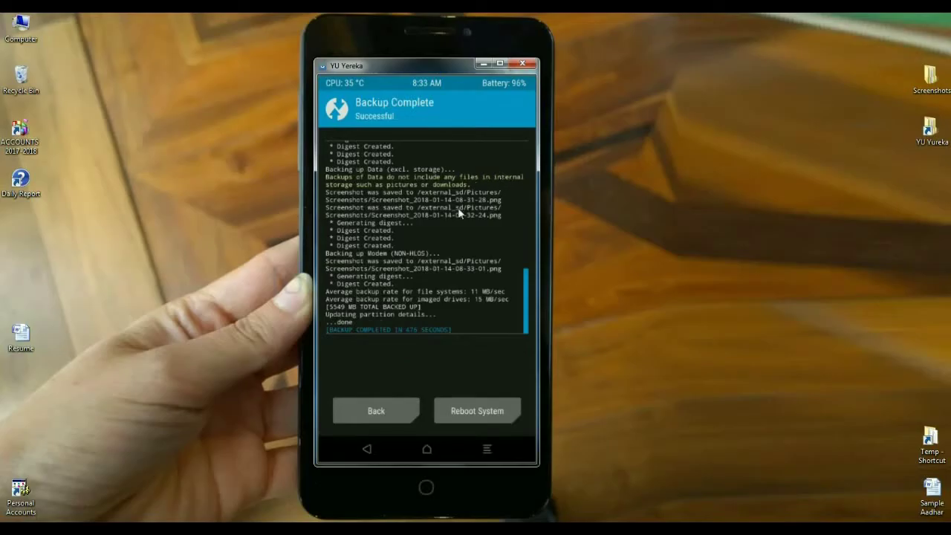
# Advanced-wipe Dalvik/ART Cache, System, Data and Cache, keeping internal storage and SD card
pyautogui.click(364, 418)
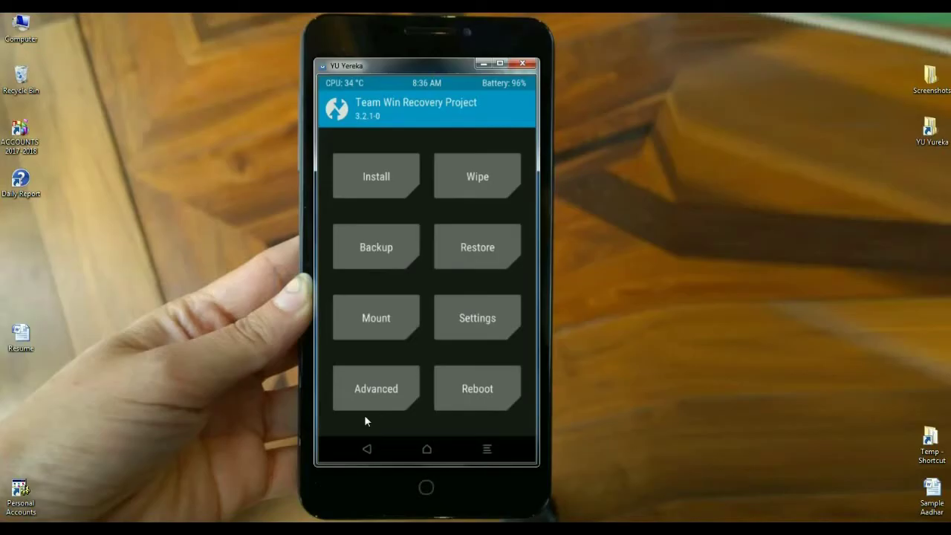
pyautogui.click(474, 184)
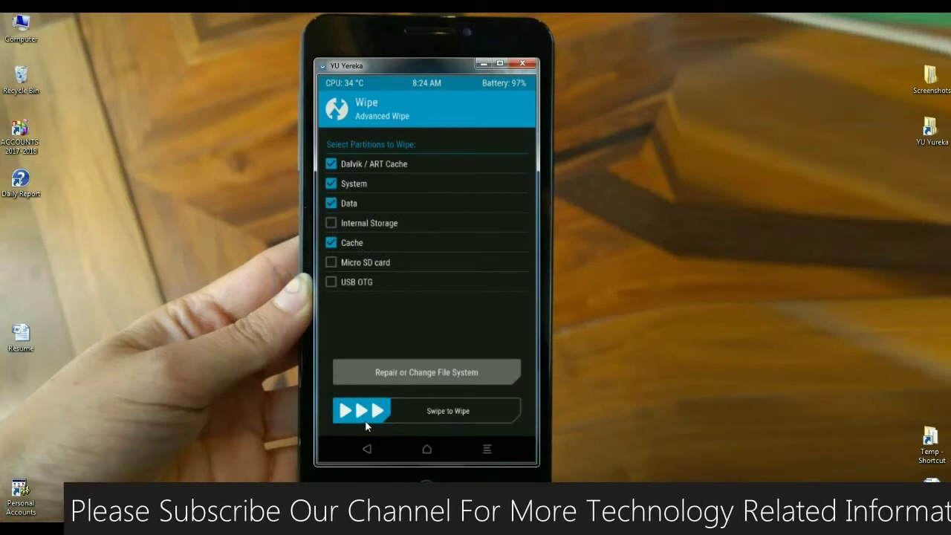
pyautogui.moveTo(365, 422); pyautogui.dragTo(477, 413)
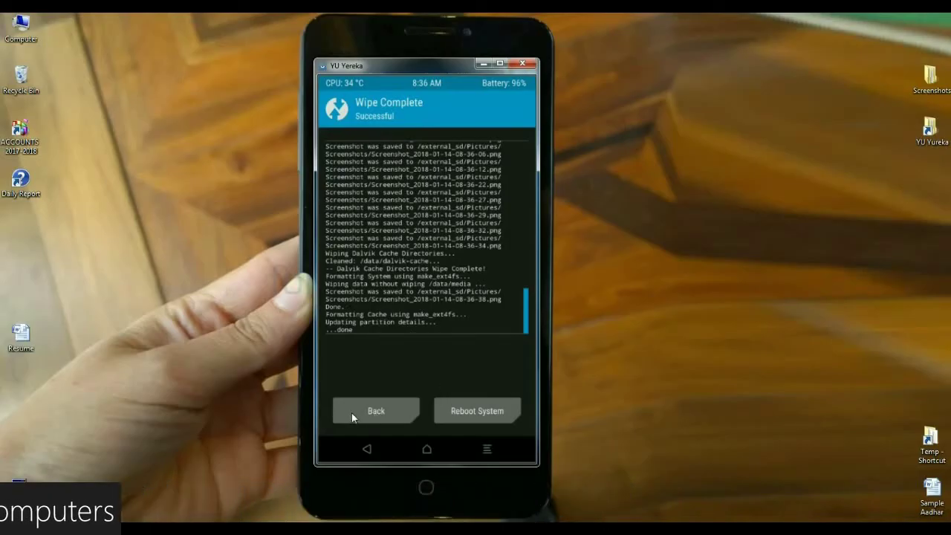
# Flash the lineage-15.0 karate zip from the micro SD card
pyautogui.click(371, 411)
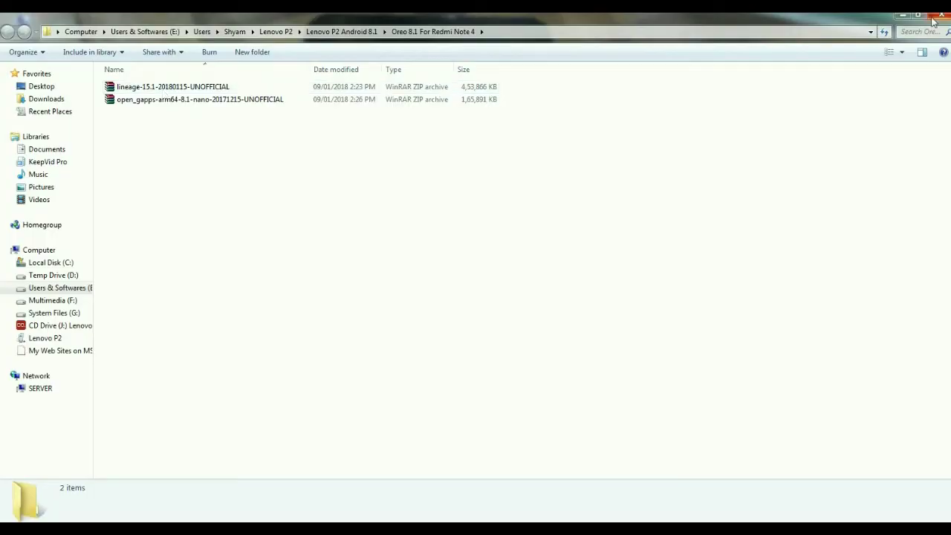
pyautogui.click(934, 22)
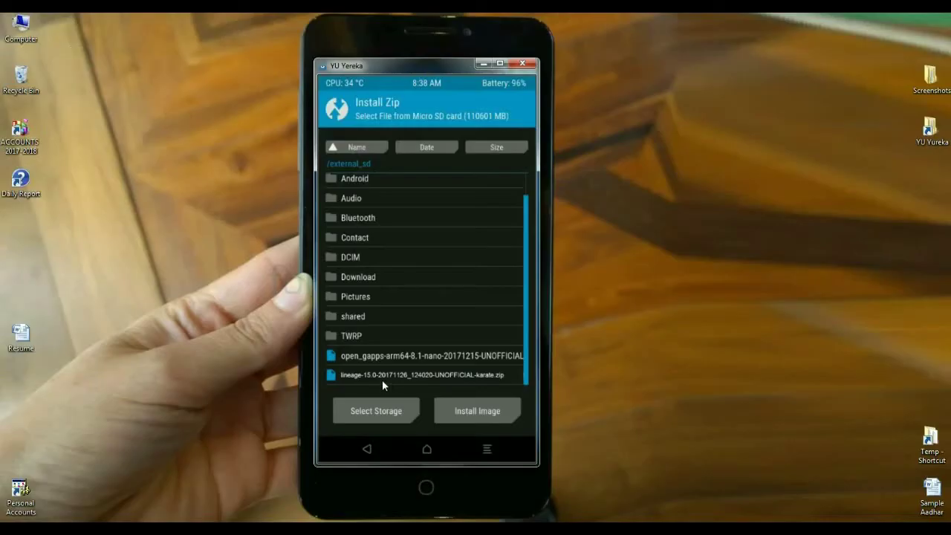
pyautogui.click(382, 380)
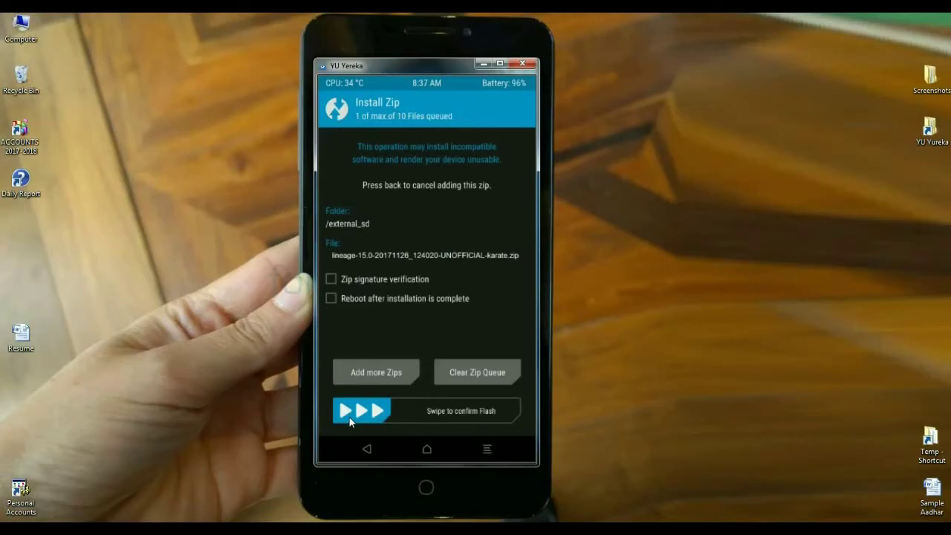
pyautogui.moveTo(348, 418); pyautogui.dragTo(490, 410)
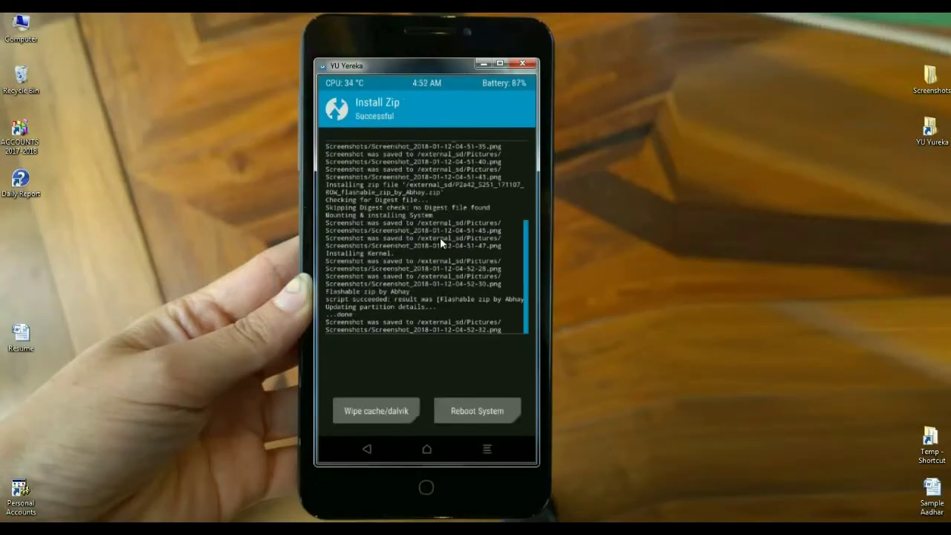
# Wipe the cache and Dalvik cache after the lineage zip install
pyautogui.click(378, 413)
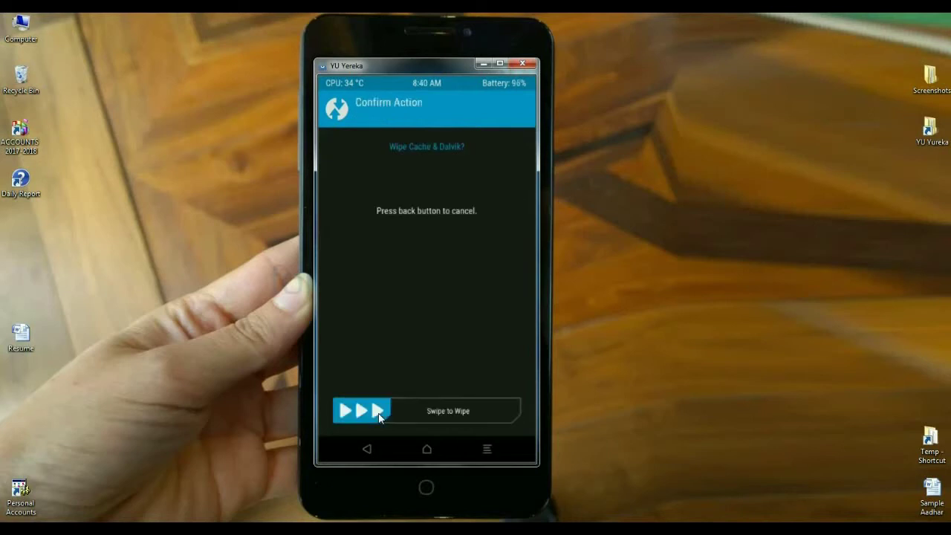
pyautogui.moveTo(379, 417); pyautogui.dragTo(479, 412)
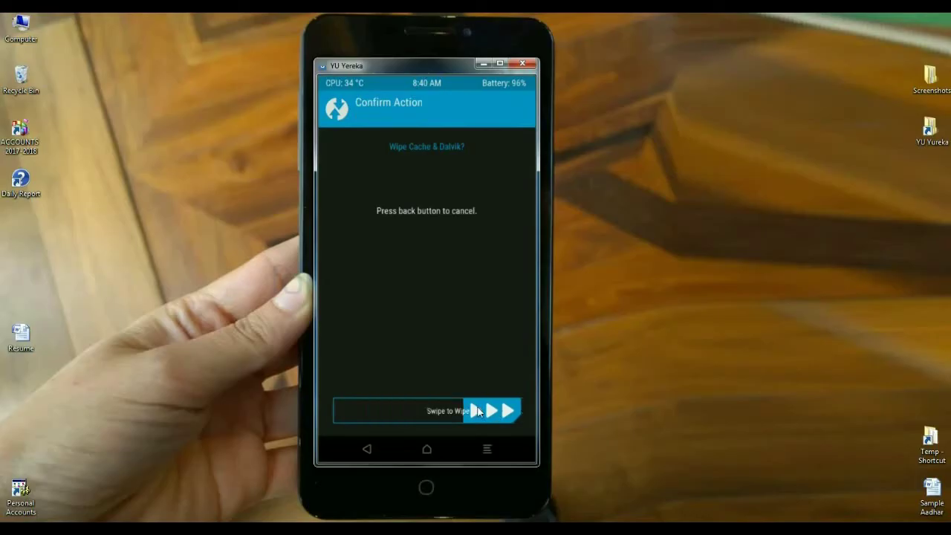